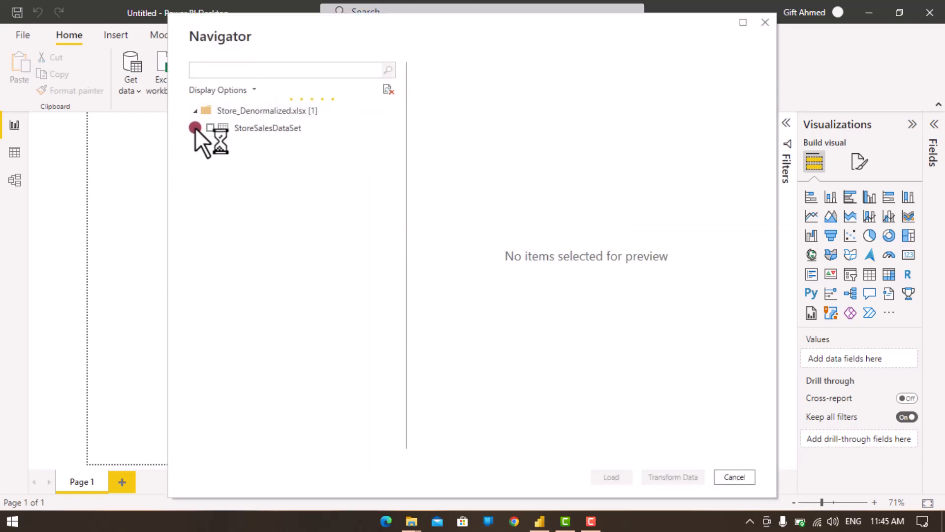
# Select the StoreSalesDataSet table from Store_Denormalized.xlsx and open it for transformation in Power Query Editor.
pyautogui.click(212, 127)
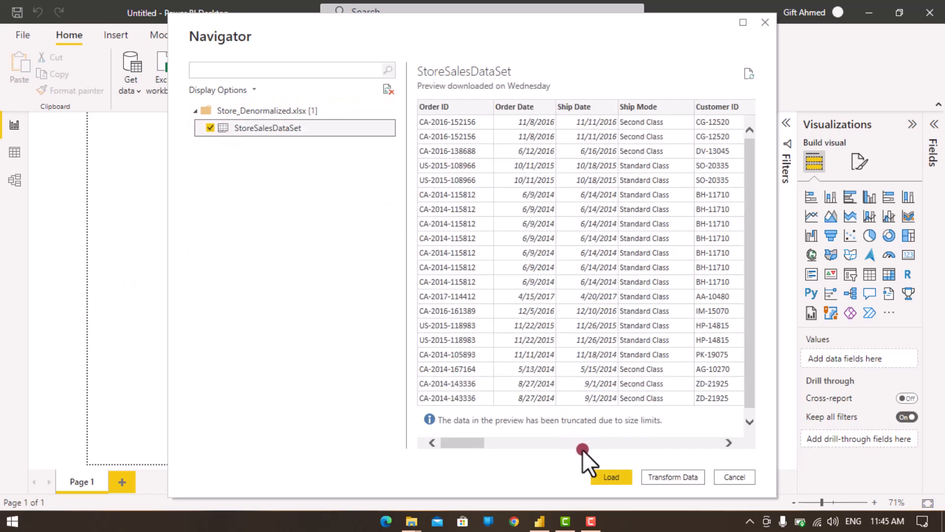
pyautogui.click(666, 472)
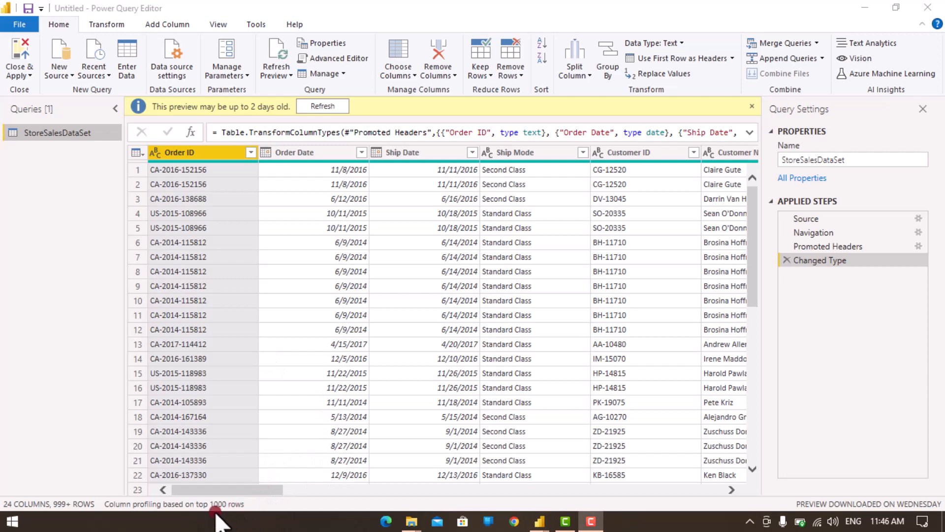
# Make four copies of the StoreSalesDataSet query in the query list.
pyautogui.click(45, 136)
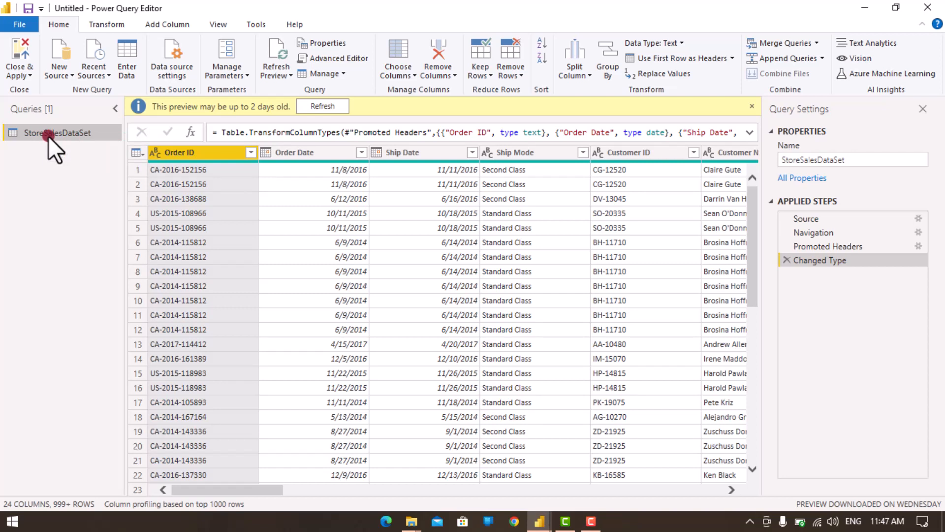
pyautogui.hotkey('ctrl', 'v')
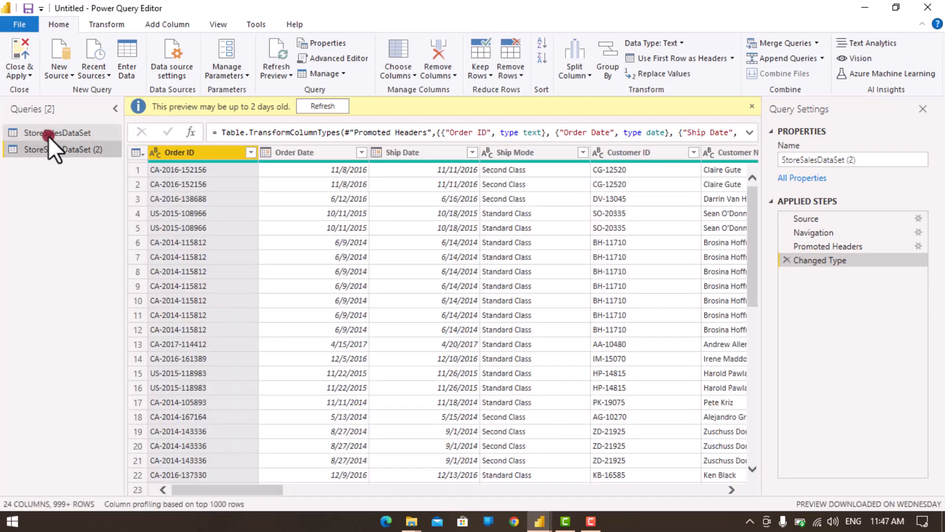
pyautogui.hotkey('ctrl', 'v')
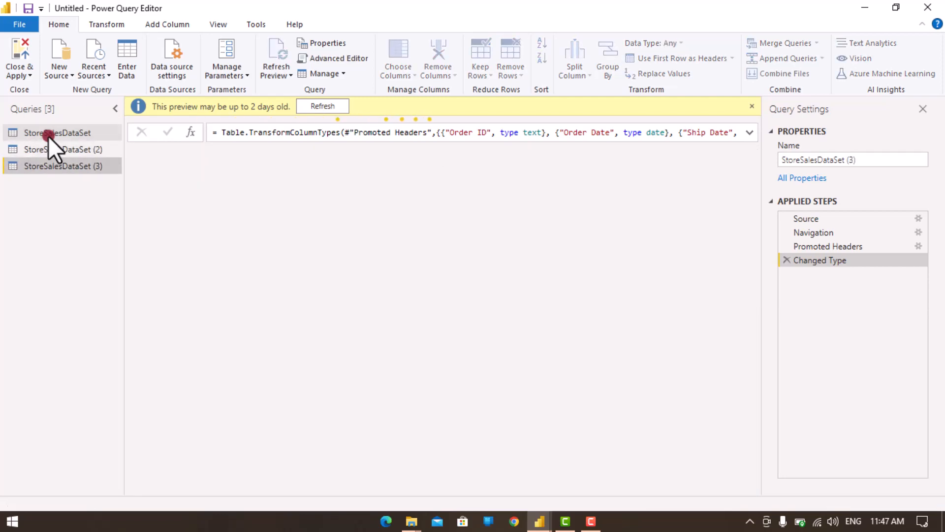
pyautogui.hotkey('ctrl', 'v')
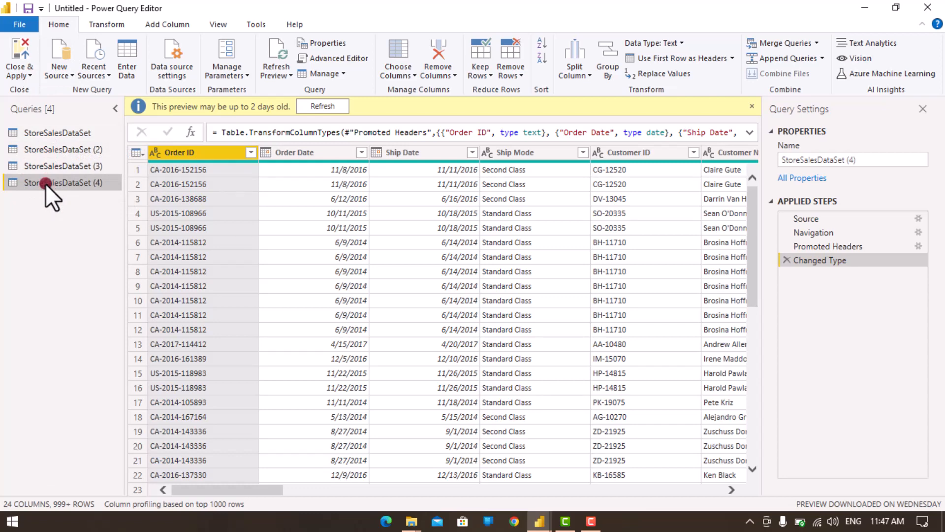
pyautogui.hotkey('ctrl', 'c')
pyautogui.hotkey('ctrl', 'v')
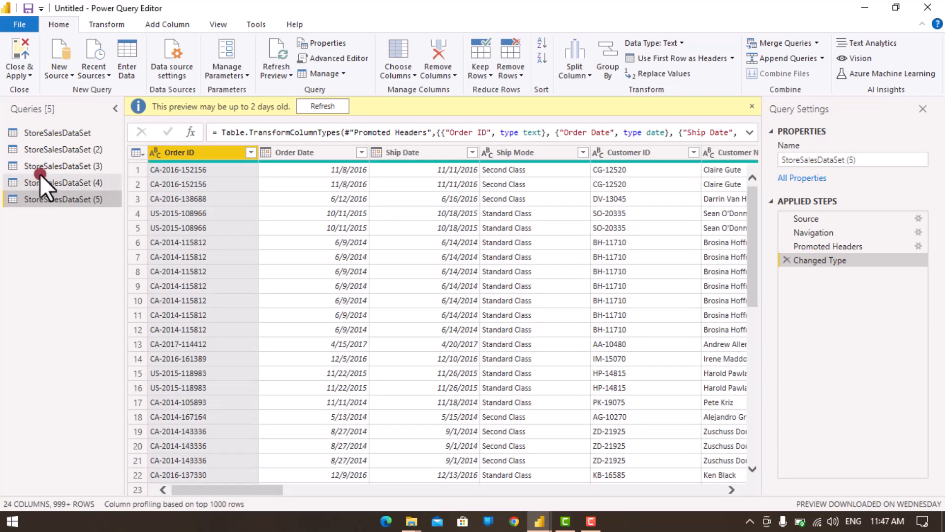
# Keep only the Customer ID, Customer Name and Segment columns in the original StoreSalesDataSet query.
pyautogui.click(52, 132)
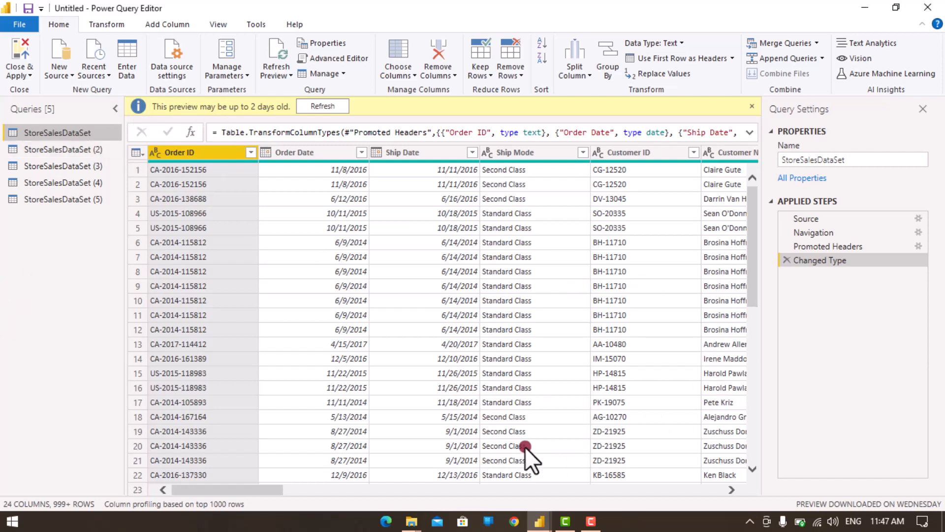
pyautogui.click(732, 490)
pyautogui.click(732, 490)
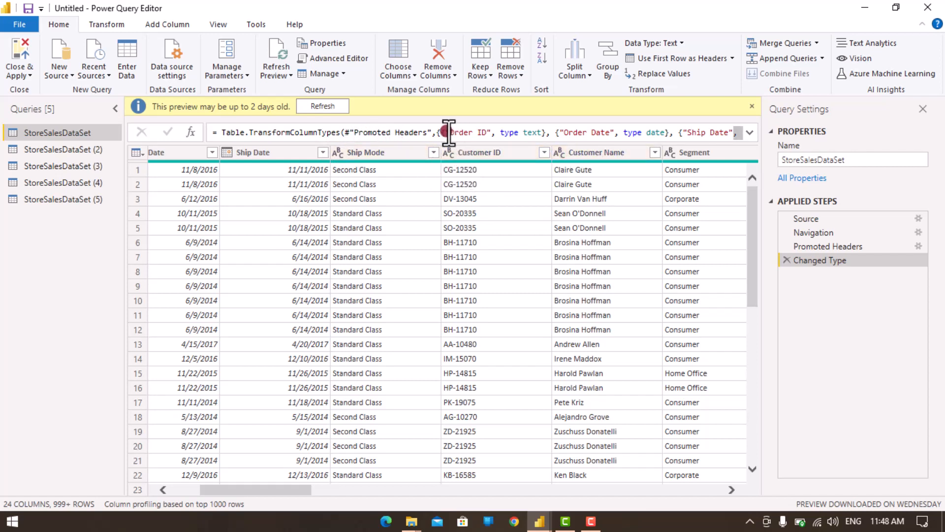
pyautogui.click(408, 63)
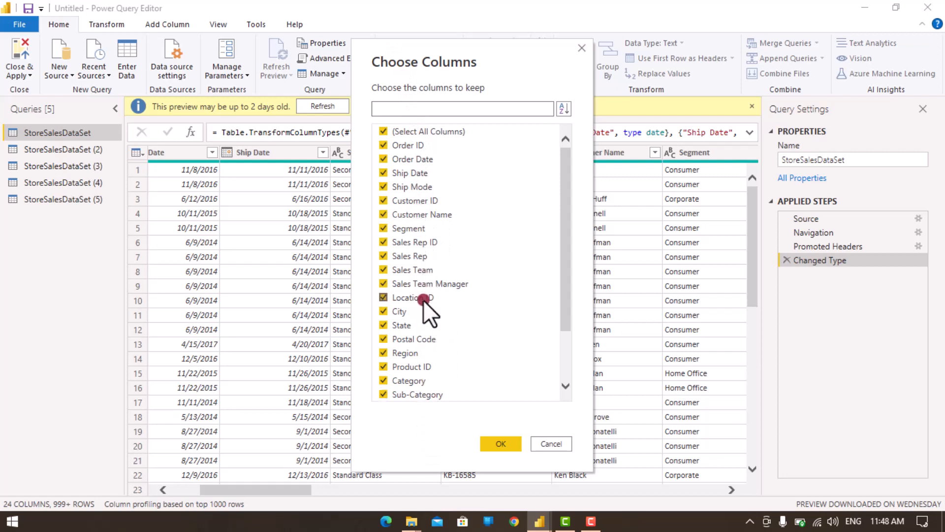
pyautogui.scroll(-2, 424, 359)
pyautogui.scroll(2, 425, 347)
pyautogui.click(420, 133)
pyautogui.click(386, 133)
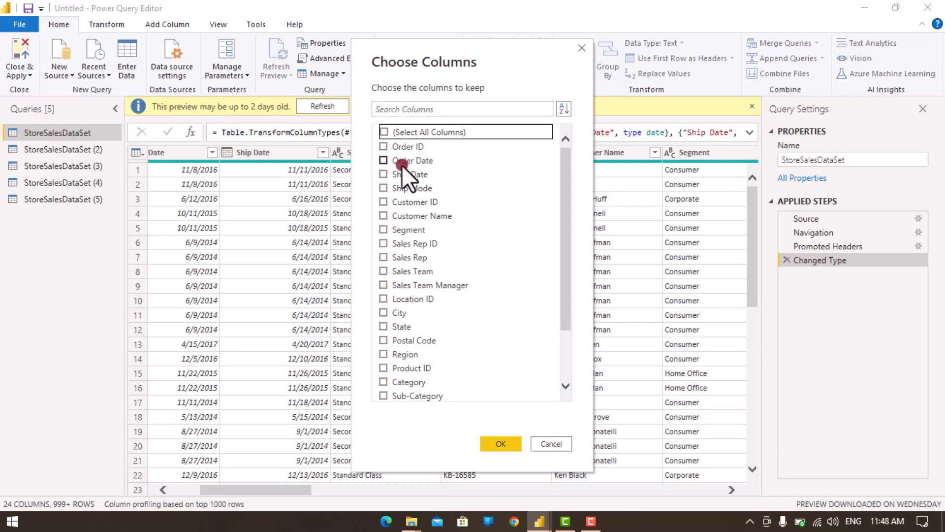
pyautogui.click(382, 201)
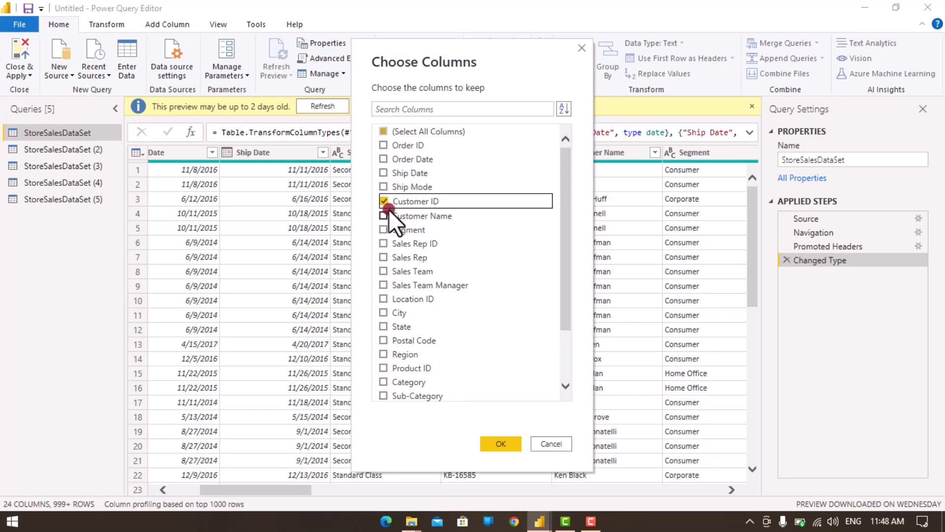
pyautogui.click(384, 217)
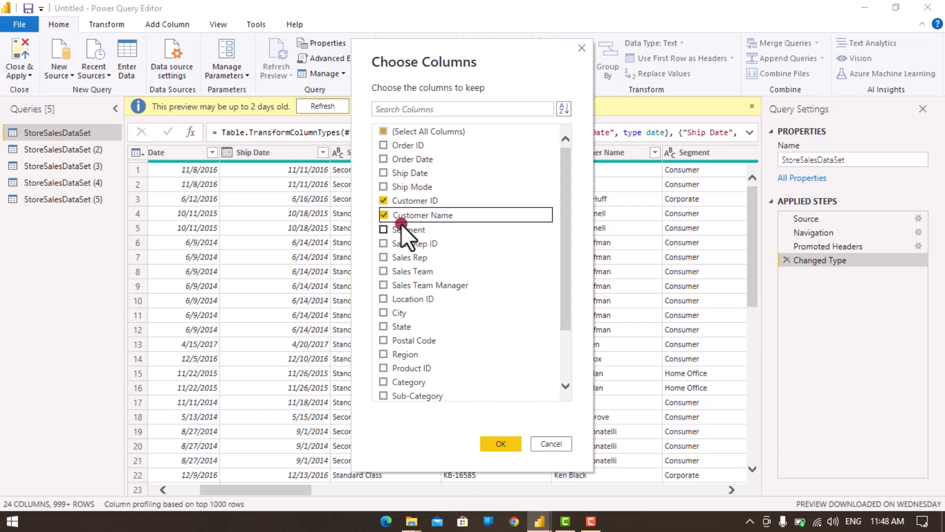
pyautogui.click(383, 230)
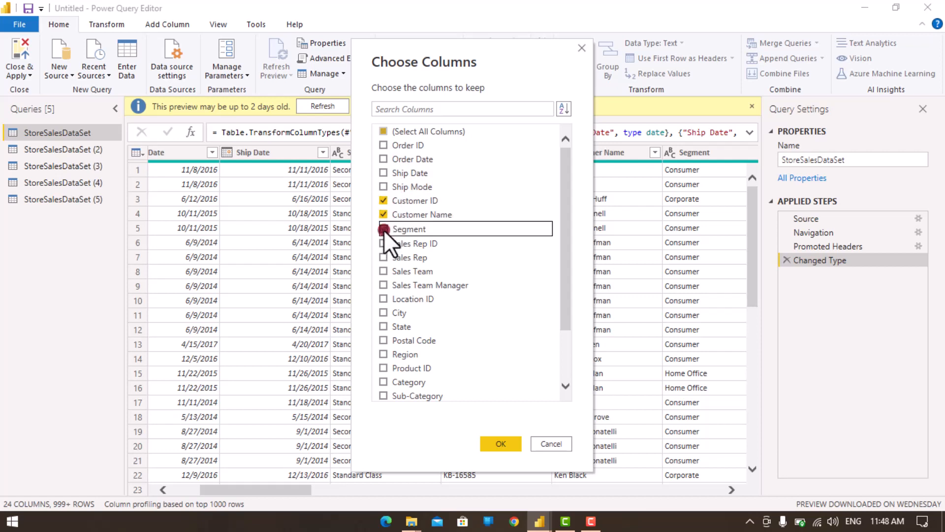
pyautogui.click(500, 444)
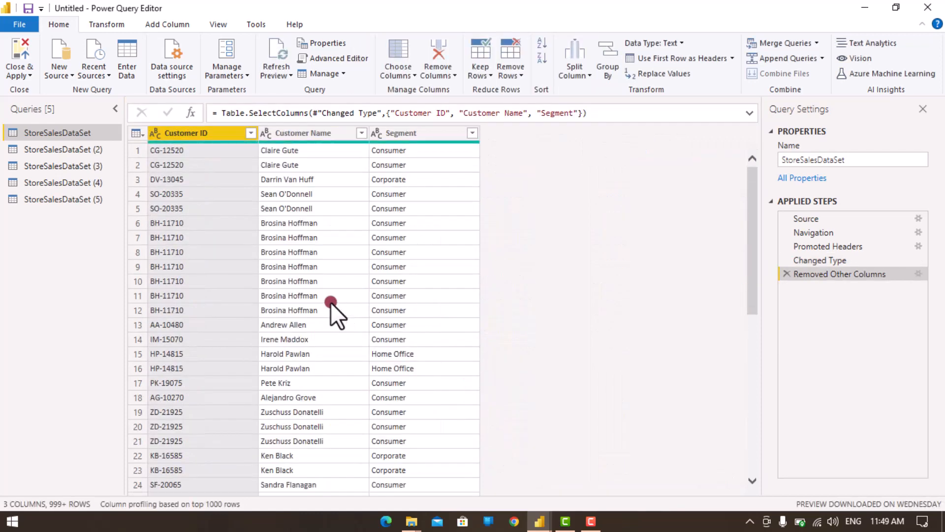
# Rename the StoreSalesDataSet query as Customers.
pyautogui.rightClick(90, 130)
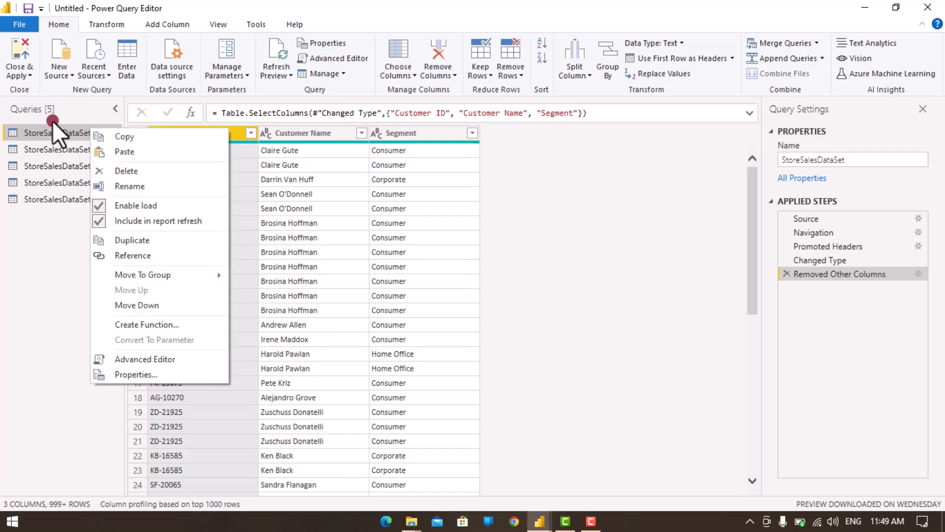
pyautogui.rightClick(57, 134)
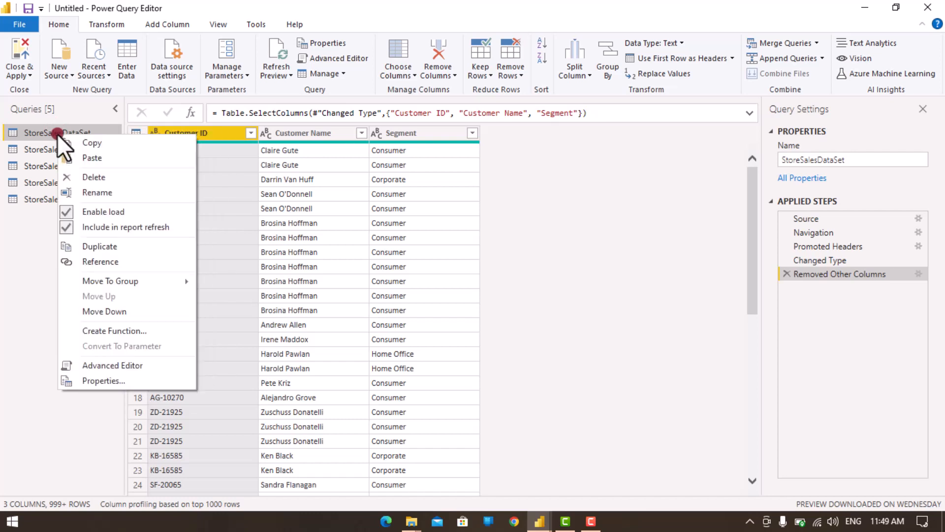
pyautogui.click(119, 192)
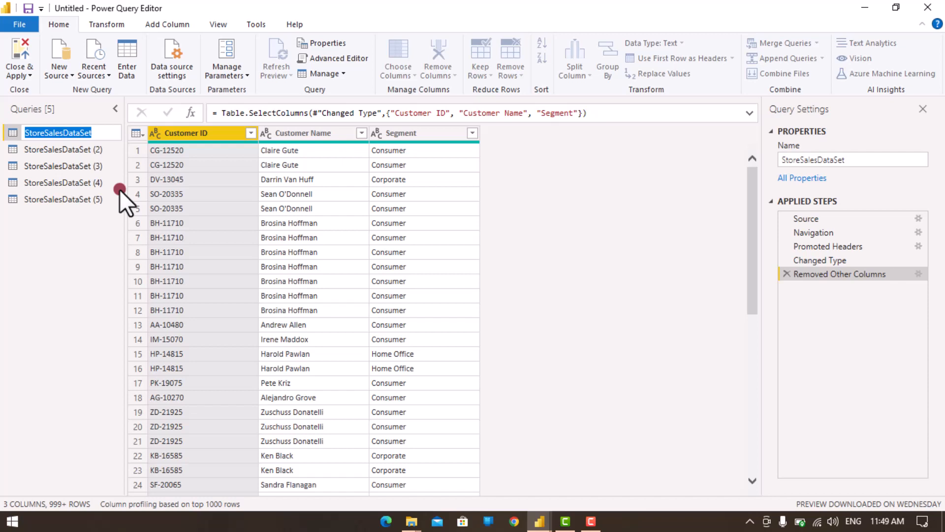
pyautogui.write('C')
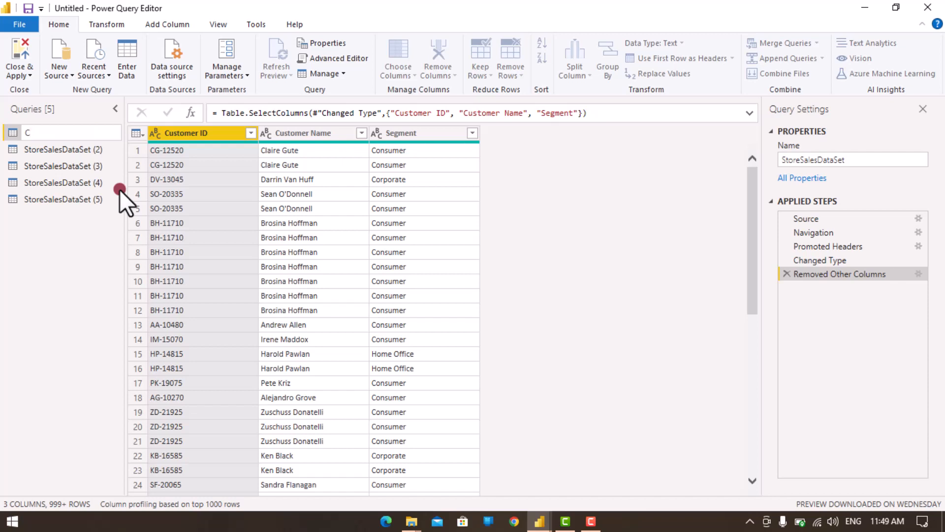
pyautogui.write('ustomers')
pyautogui.click(48, 217)
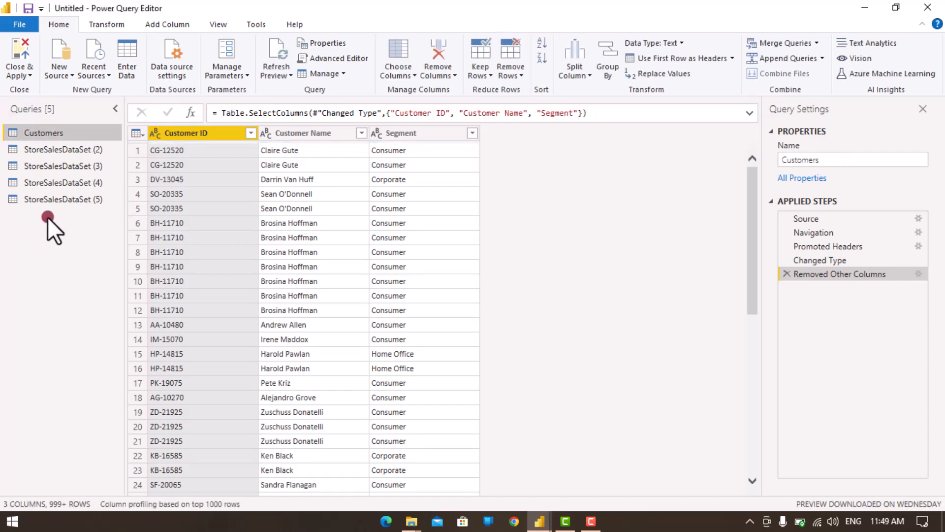
# Keep only the Sales Rep ID, Sales Rep, Sales Team and Sales Team Manager columns in the StoreSalesDataSet (2) query.
pyautogui.rightClick(47, 152)
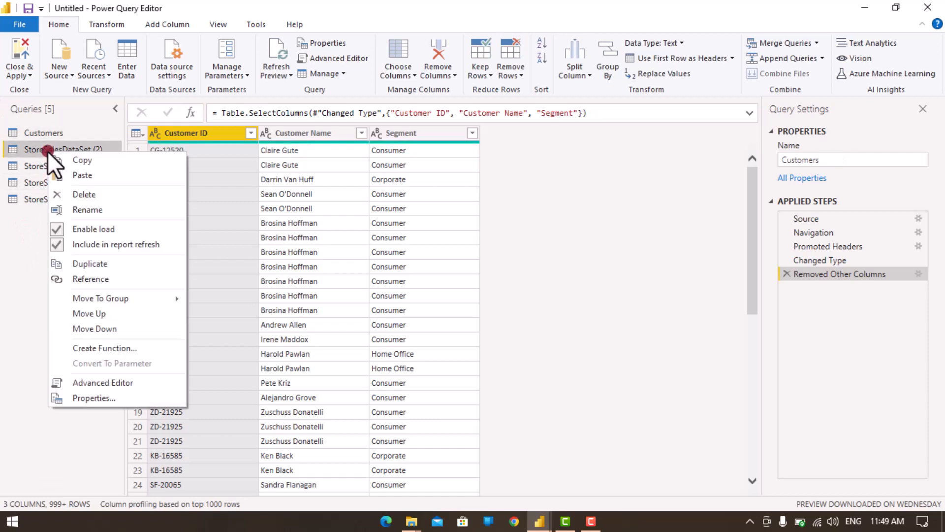
pyautogui.doubleClick(24, 147)
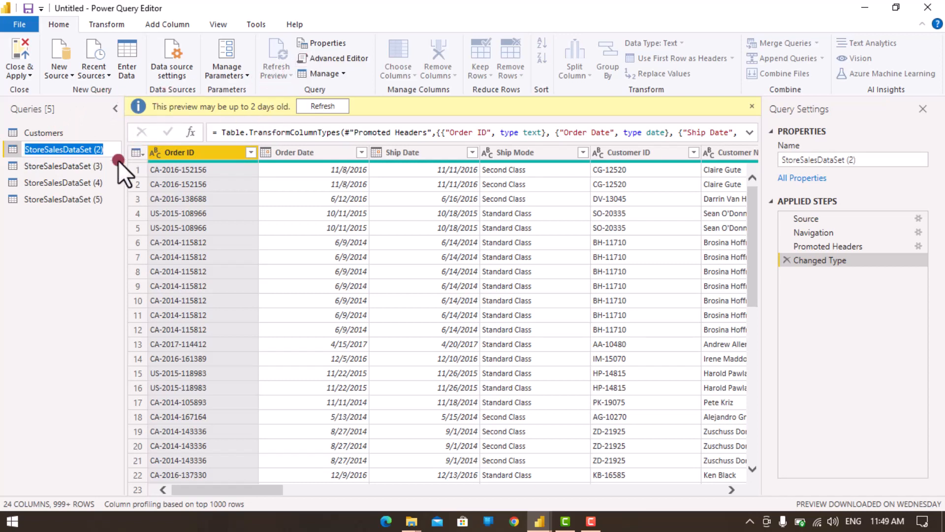
pyautogui.click(226, 229)
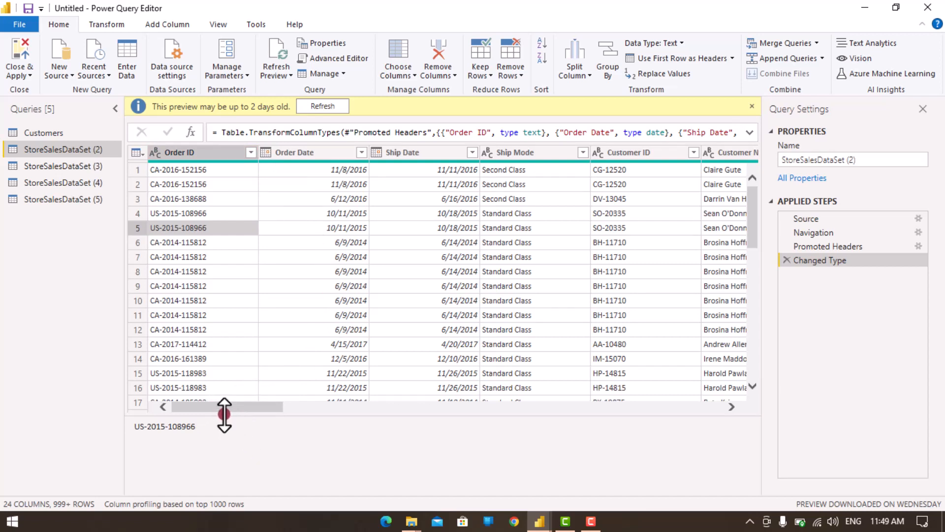
pyautogui.moveTo(239, 410); pyautogui.dragTo(280, 419)
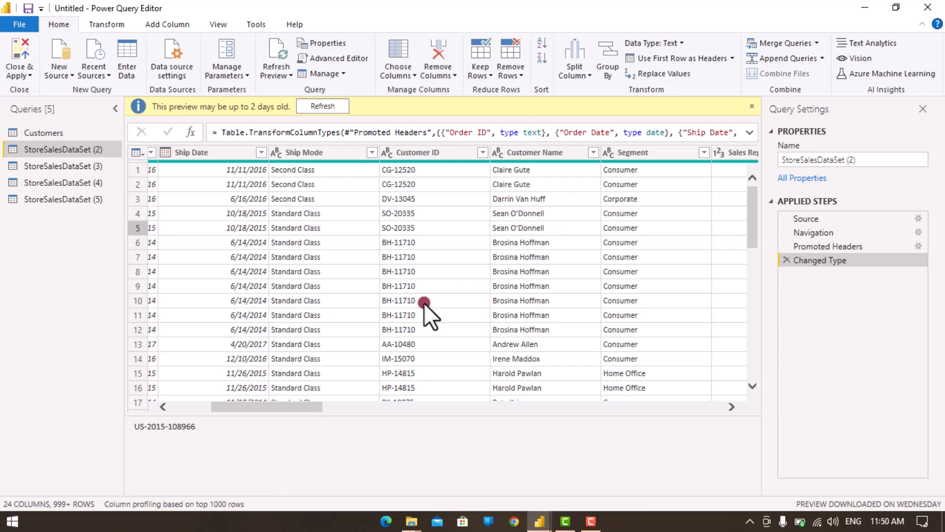
pyautogui.moveTo(301, 402); pyautogui.dragTo(383, 403)
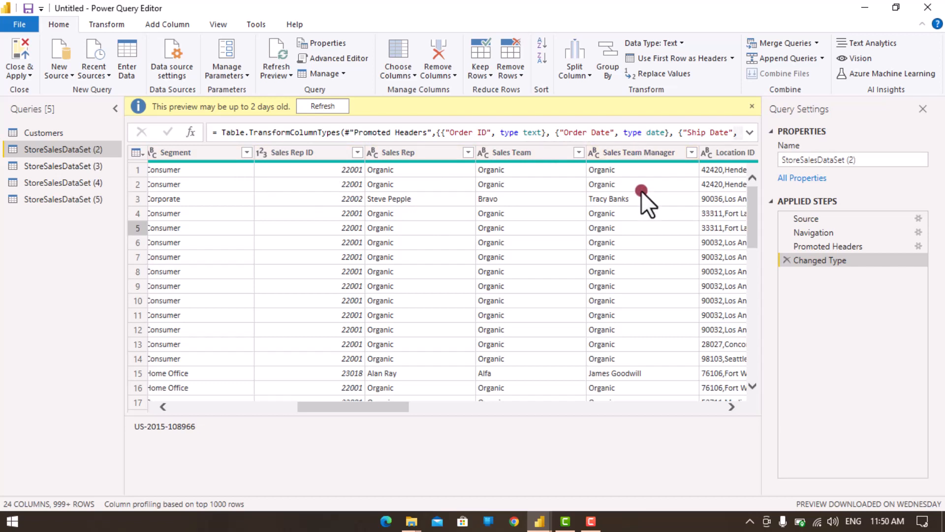
pyautogui.click(396, 45)
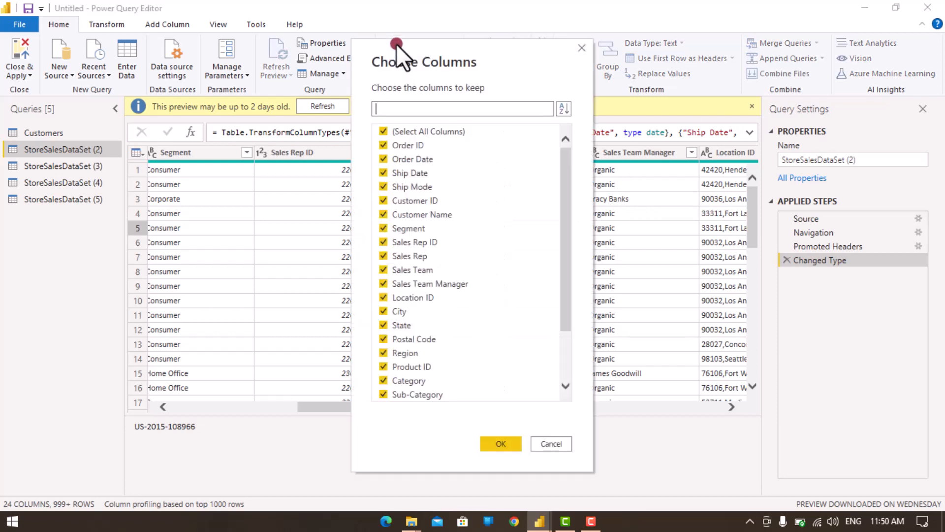
pyautogui.click(406, 132)
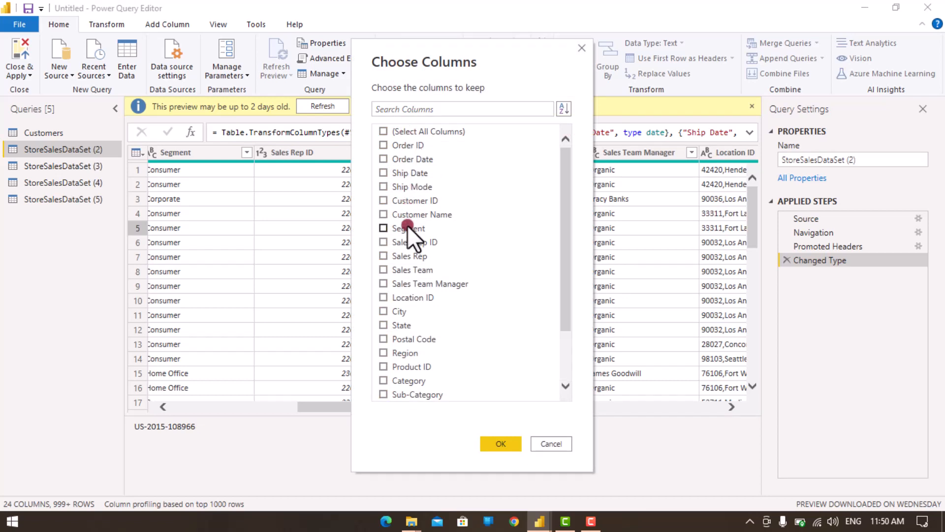
pyautogui.click(383, 243)
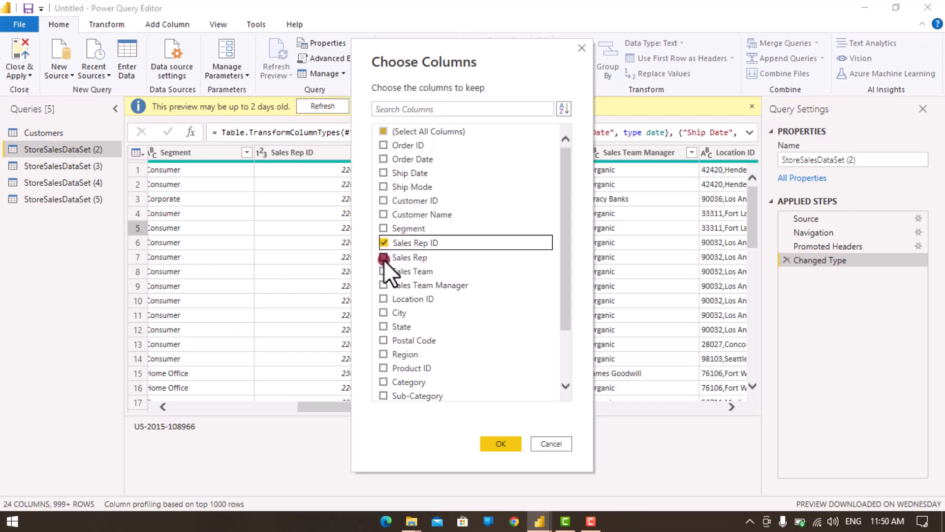
pyautogui.click(383, 258)
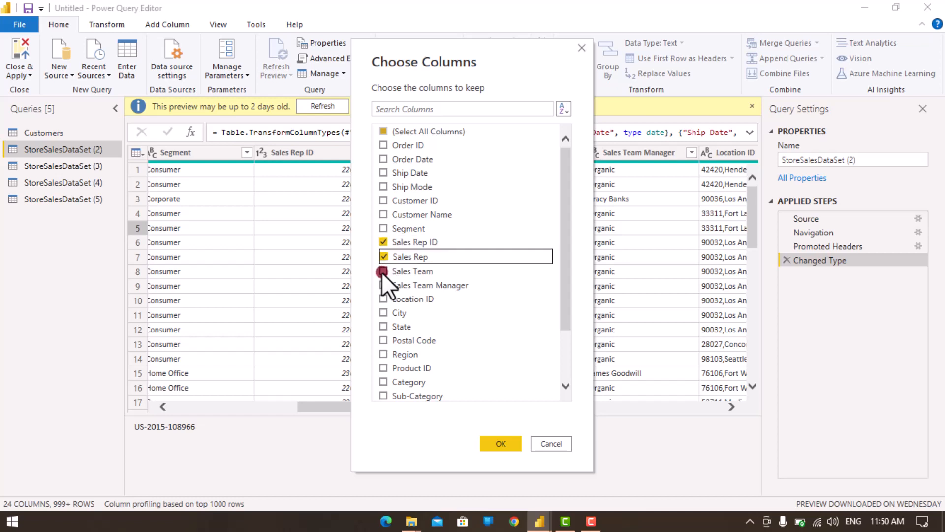
pyautogui.click(383, 271)
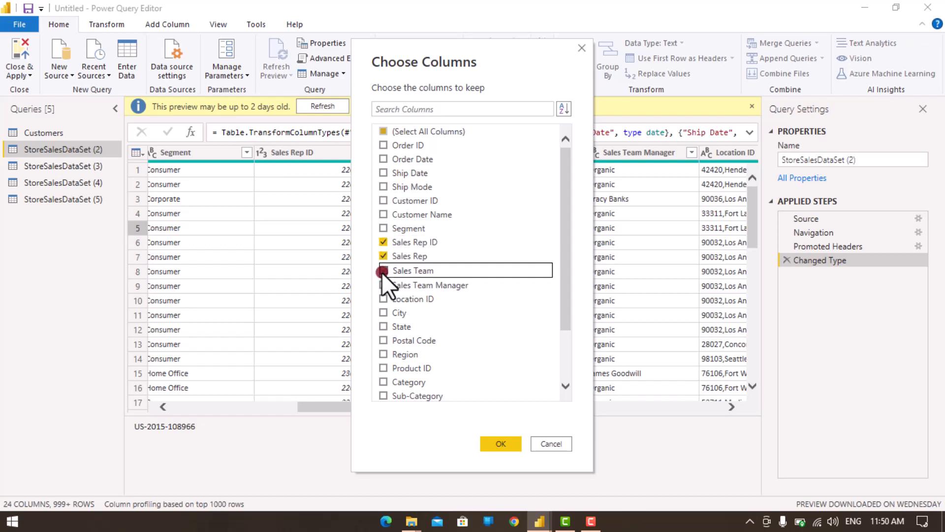
pyautogui.click(386, 288)
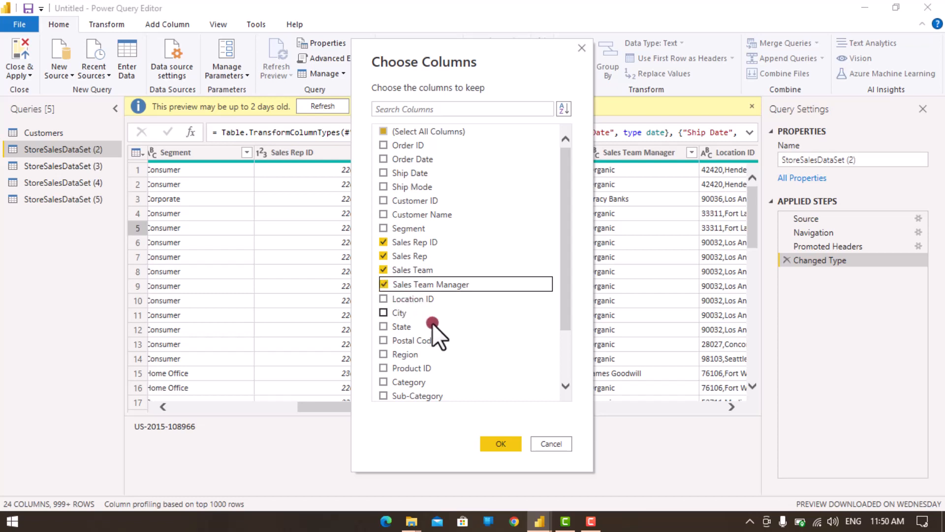
pyautogui.click(502, 443)
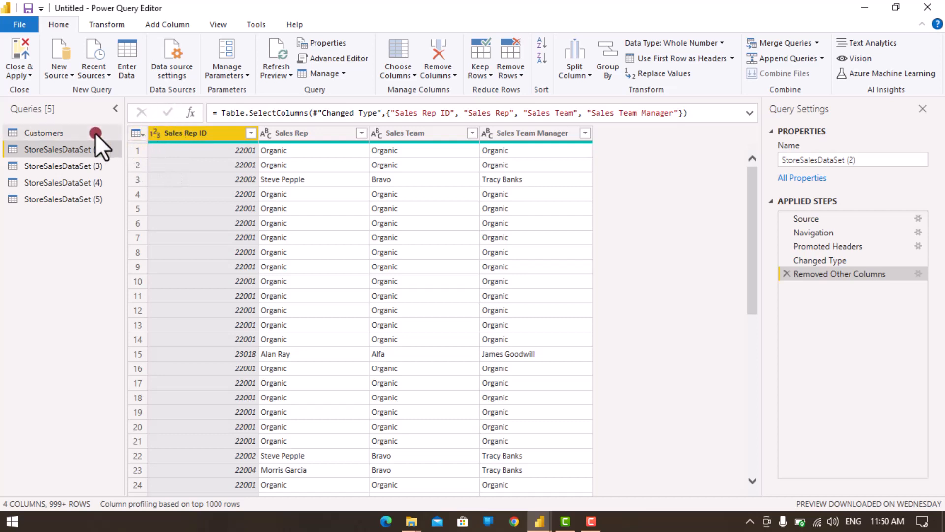
# Rename the StoreSalesDataSet (2) query as Sales Rep.
pyautogui.rightClick(68, 151)
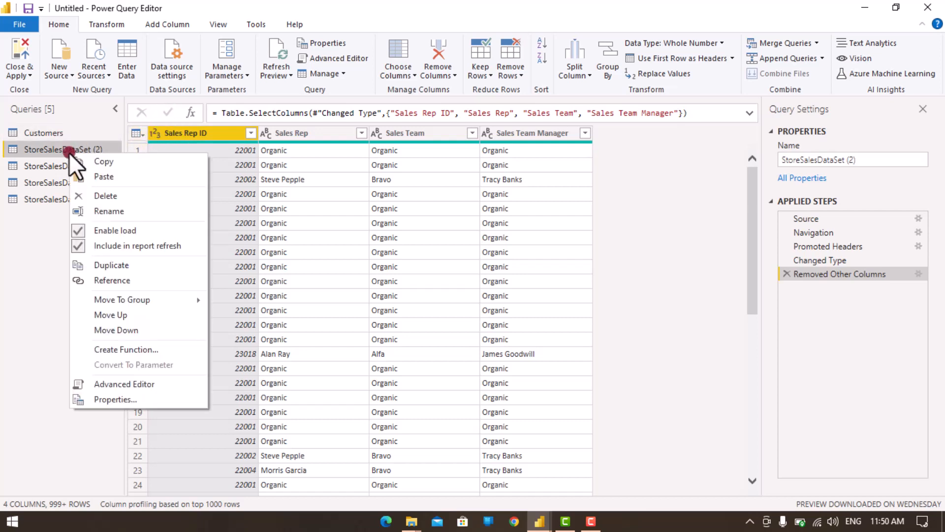
pyautogui.click(115, 211)
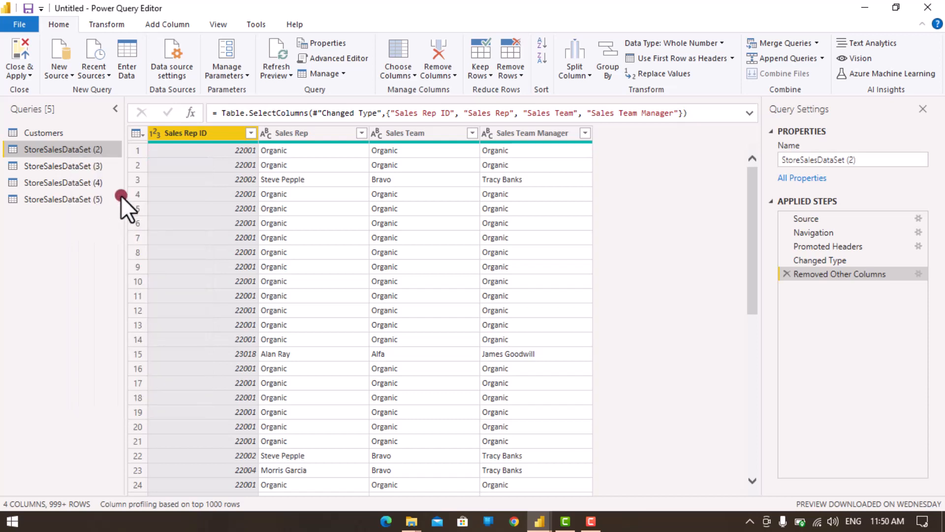
pyautogui.rightClick(84, 153)
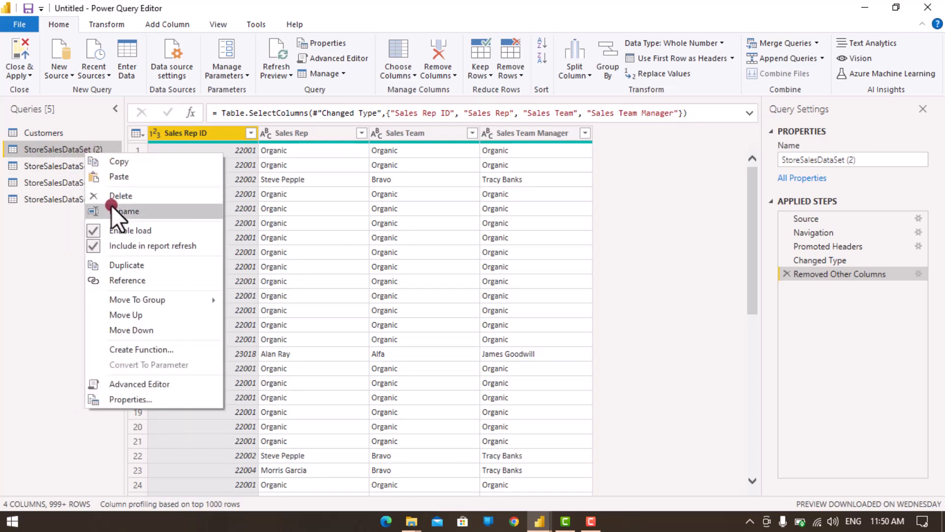
pyautogui.click(112, 206)
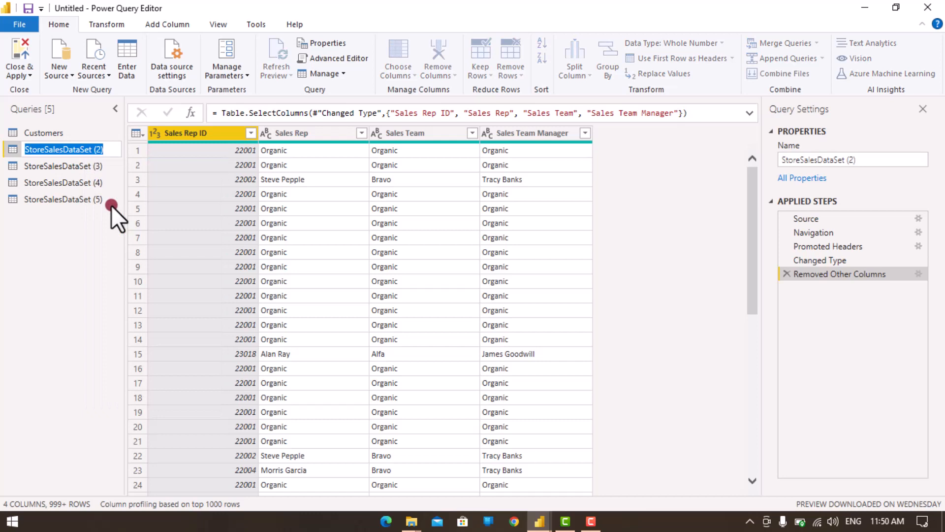
pyautogui.write('s')
pyautogui.press('BackSpace')
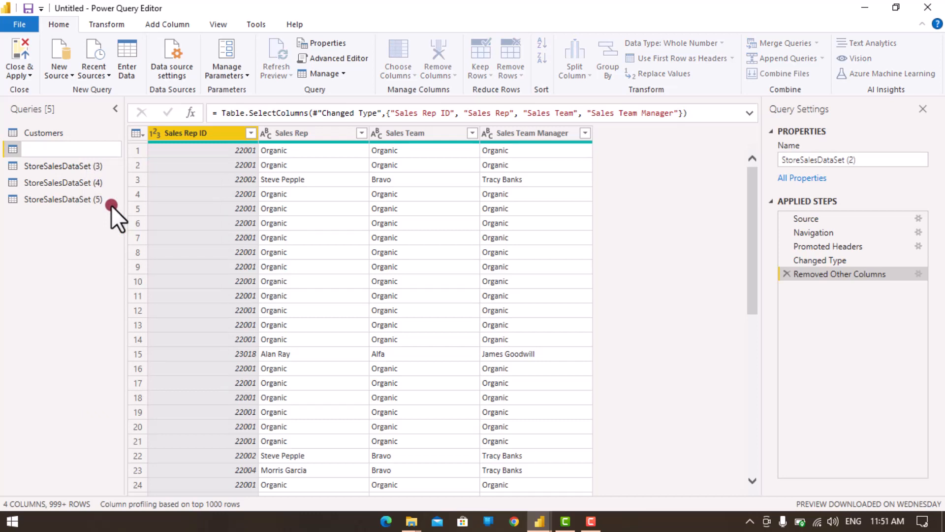
pyautogui.write('a')
pyautogui.press('BackSpace')
pyautogui.write('Sales Rep')
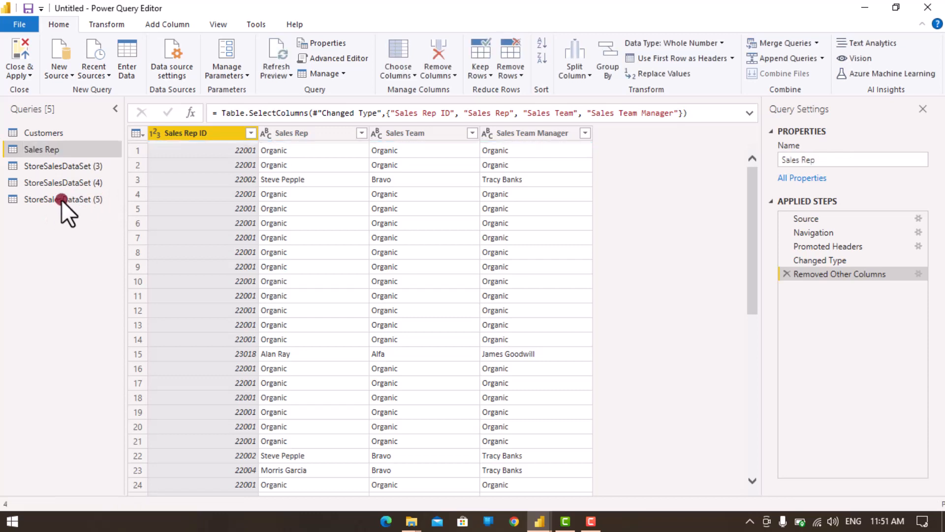
pyautogui.press('Return')
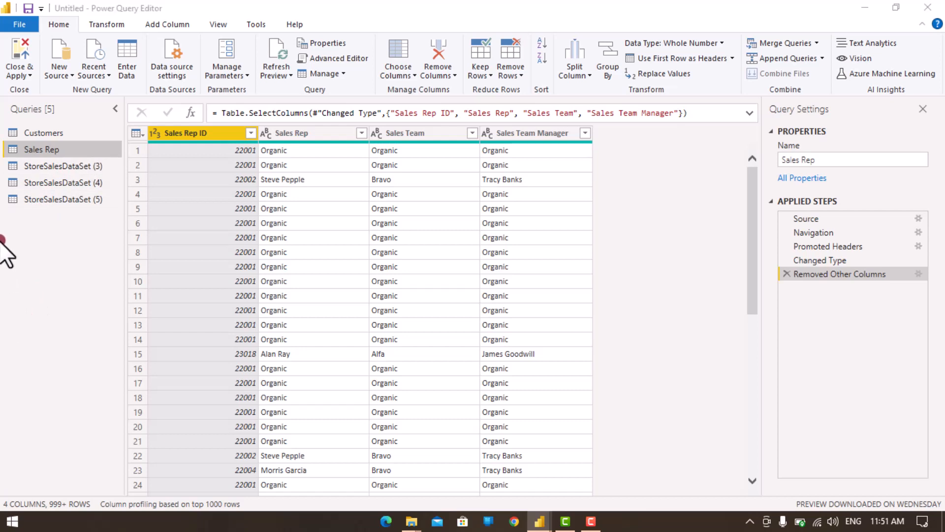
# Open the StoreSalesDataSet (3) query and examine its location-related columns, from Location ID through Region.
pyautogui.click(5, 324)
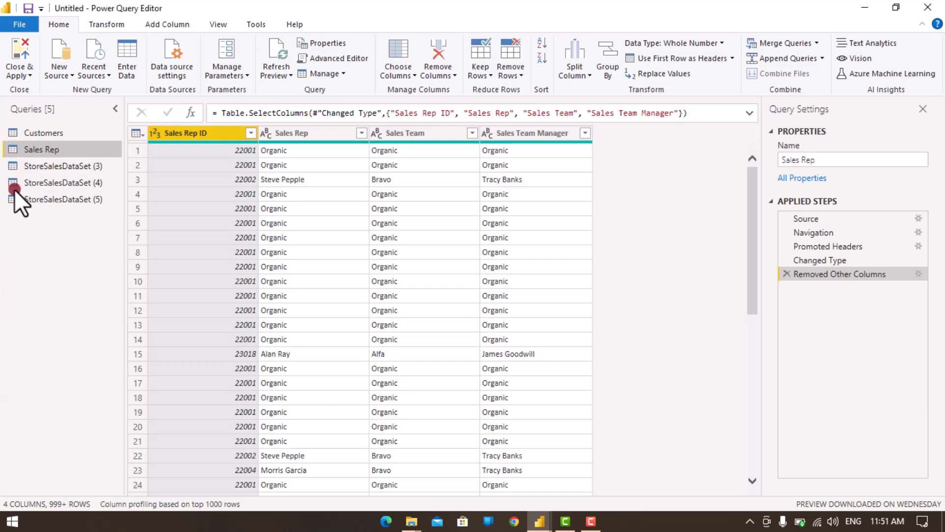
pyautogui.click(57, 169)
pyautogui.click(57, 170)
pyautogui.click(271, 156)
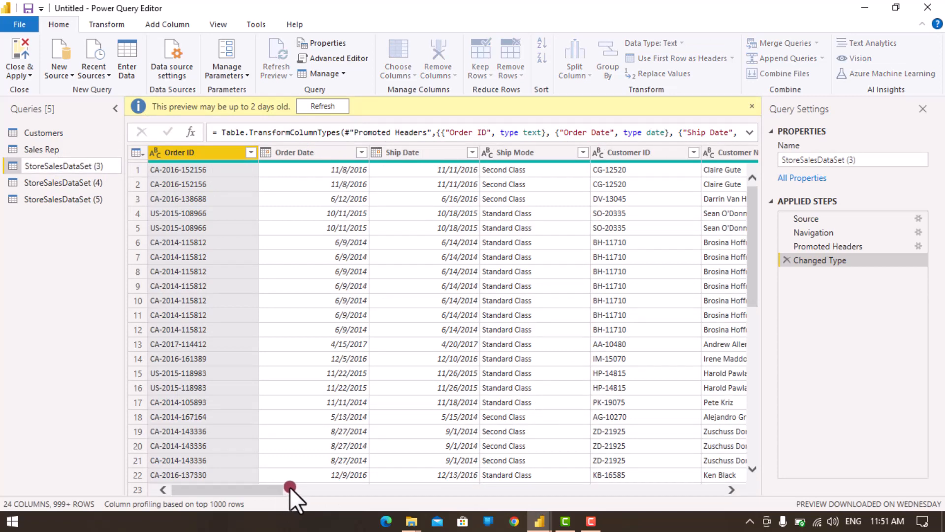
pyautogui.moveTo(263, 487); pyautogui.dragTo(468, 493)
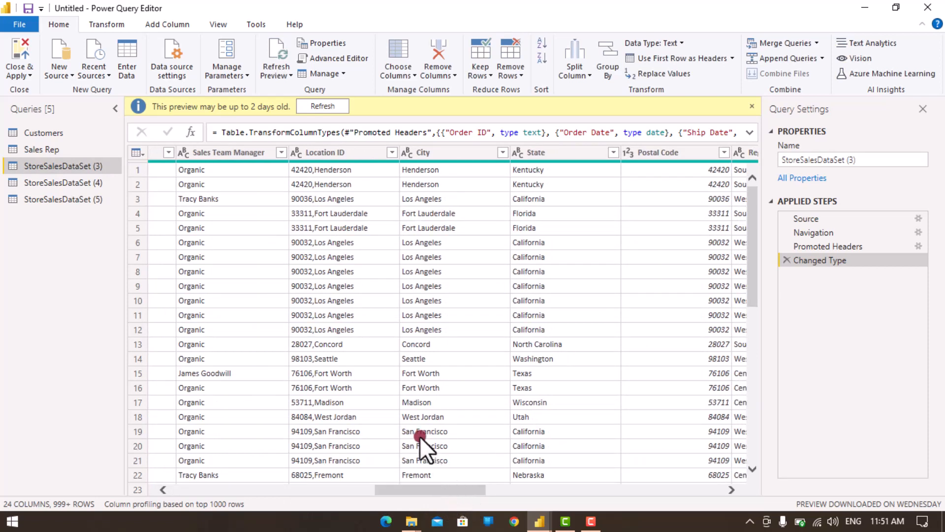
pyautogui.click(444, 153)
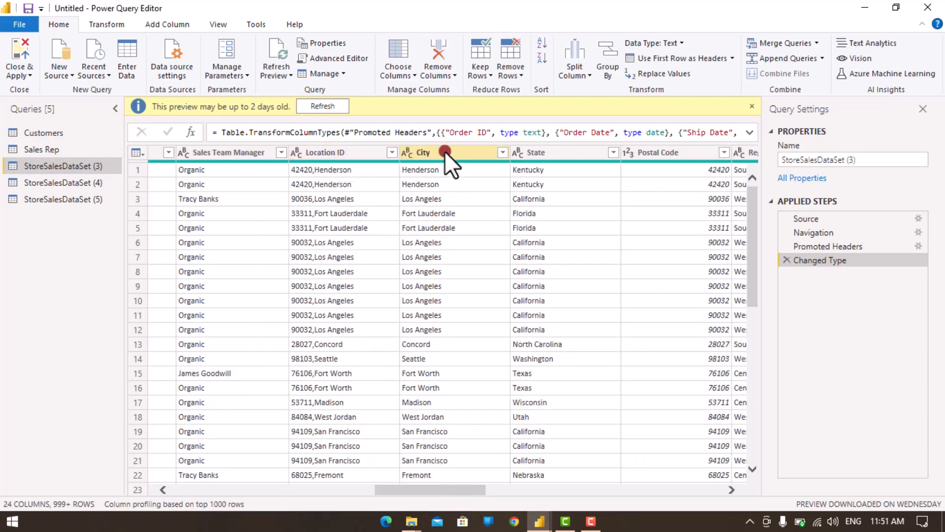
pyautogui.click(569, 152)
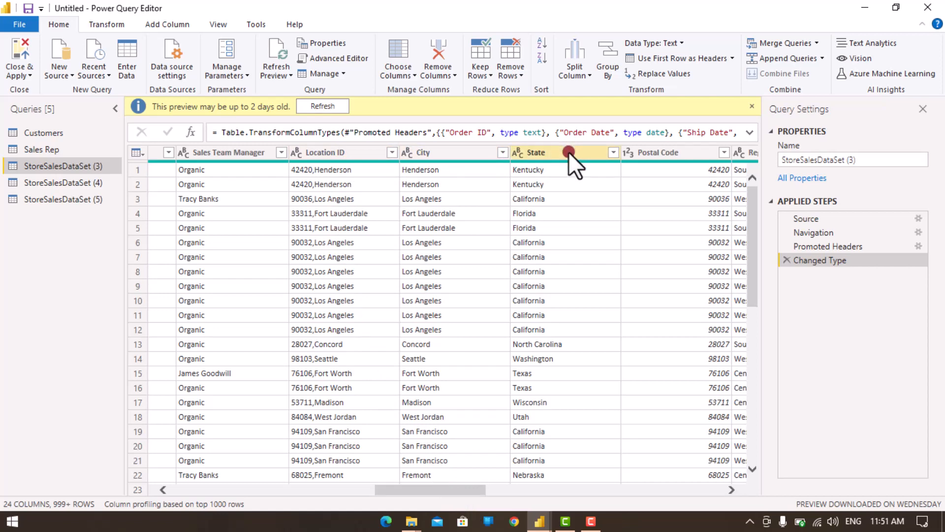
pyautogui.click(618, 148)
pyautogui.click(671, 264)
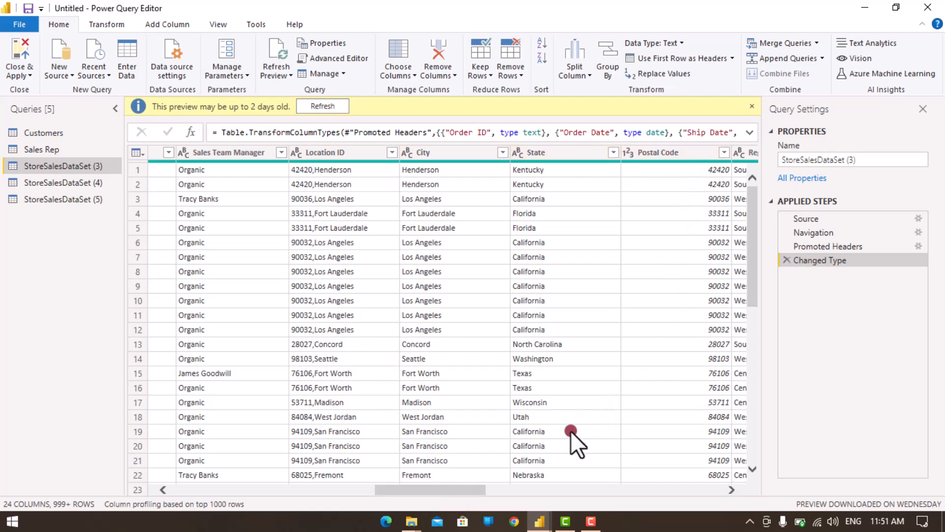
pyautogui.moveTo(455, 486); pyautogui.dragTo(496, 486)
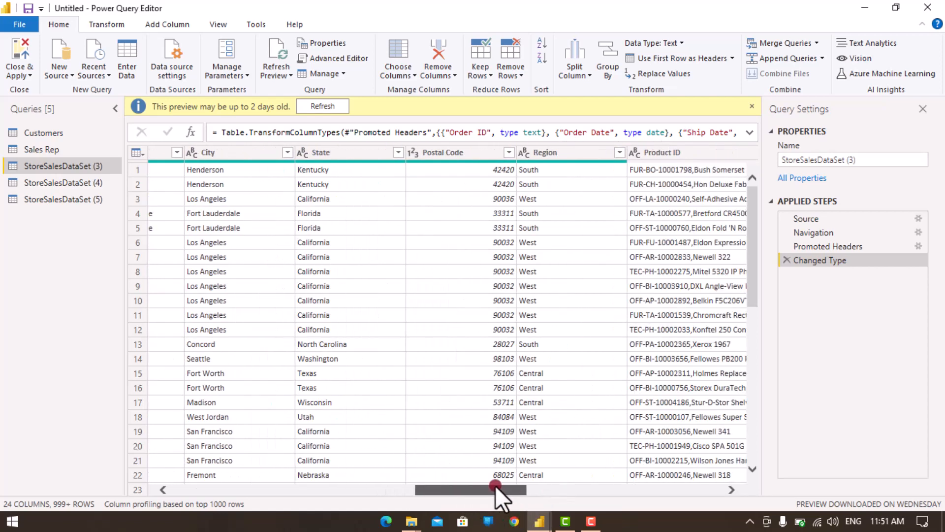
pyautogui.click(76, 120)
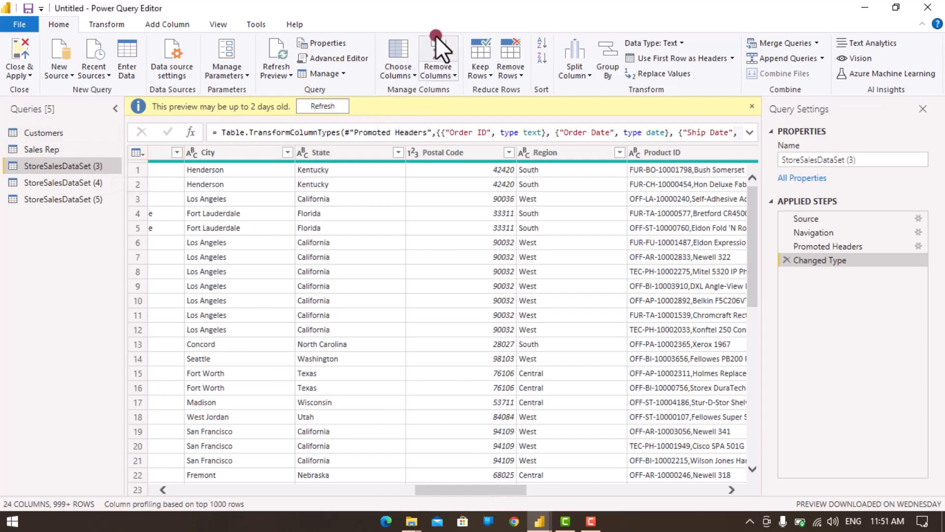
# Keep only the Location ID, City, State, Postal Code and Region columns in the StoreSalesDataSet (3) query.
pyautogui.click(399, 55)
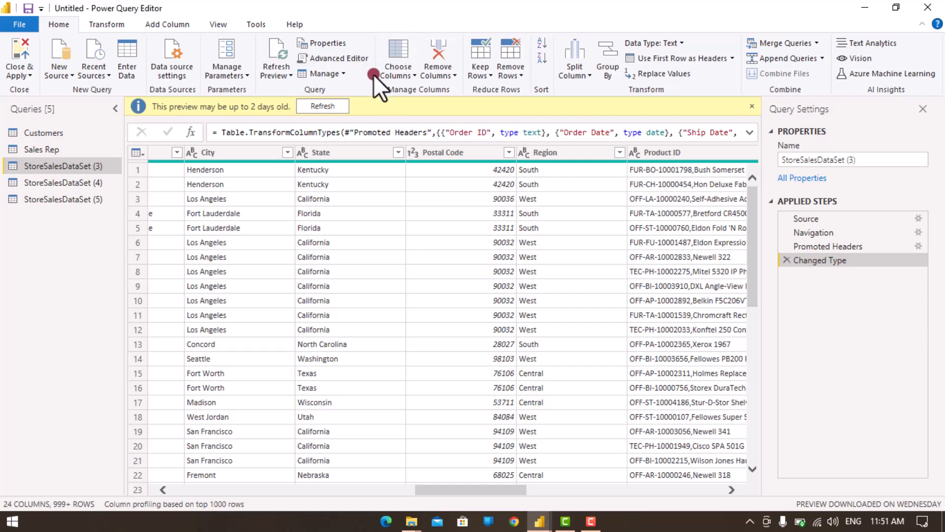
pyautogui.click(392, 51)
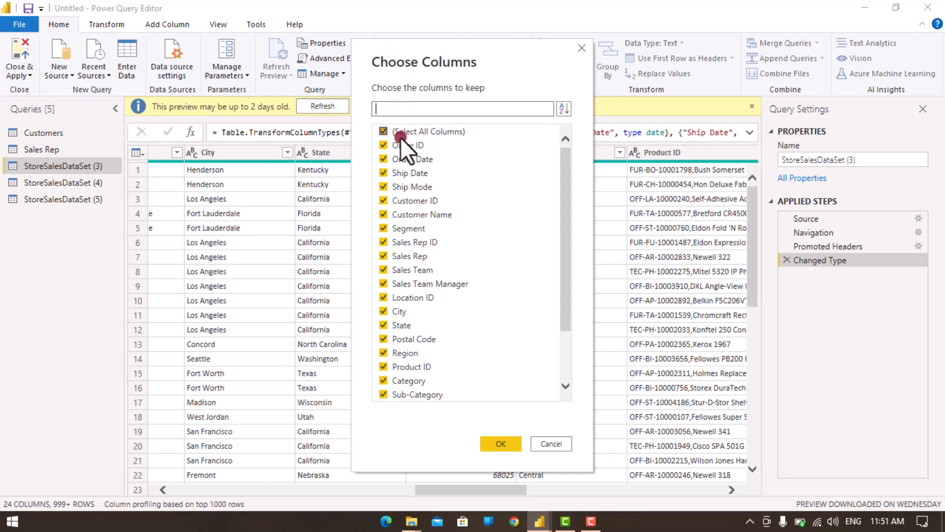
pyautogui.click(398, 132)
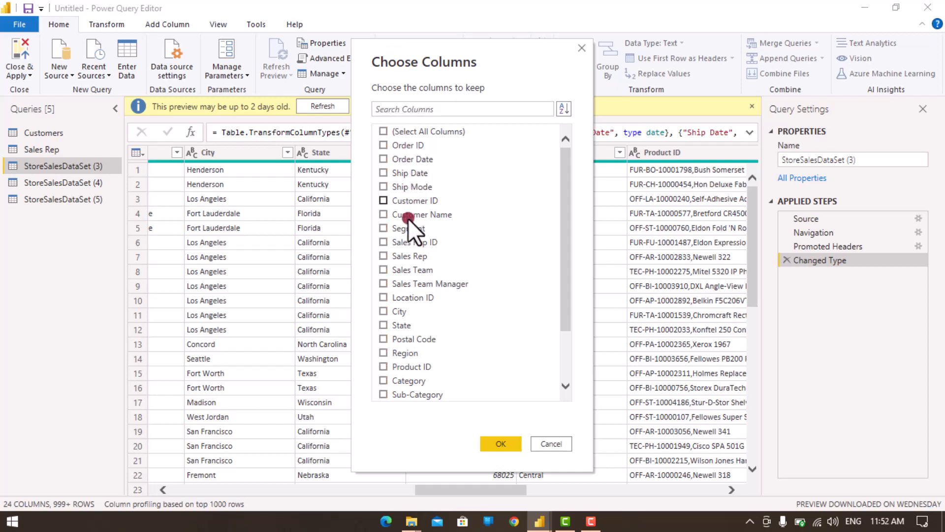
pyautogui.click(383, 297)
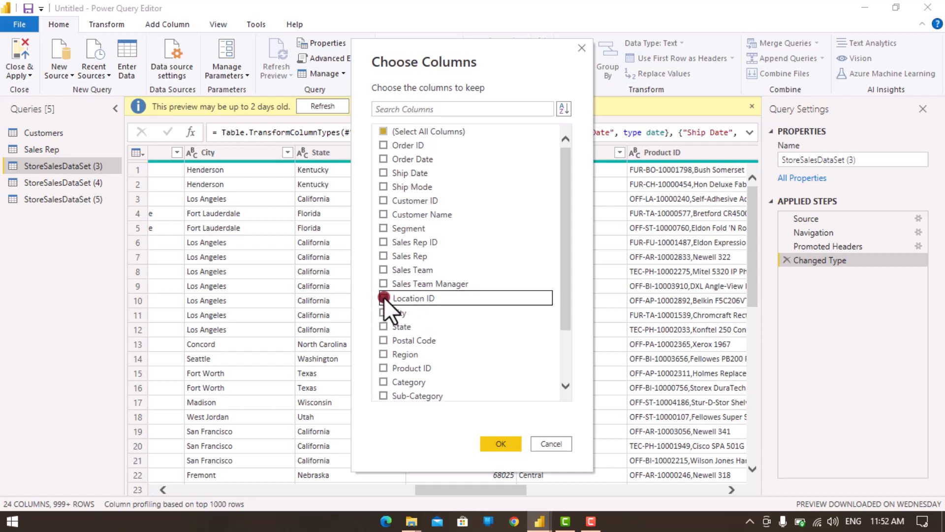
pyautogui.click(384, 311)
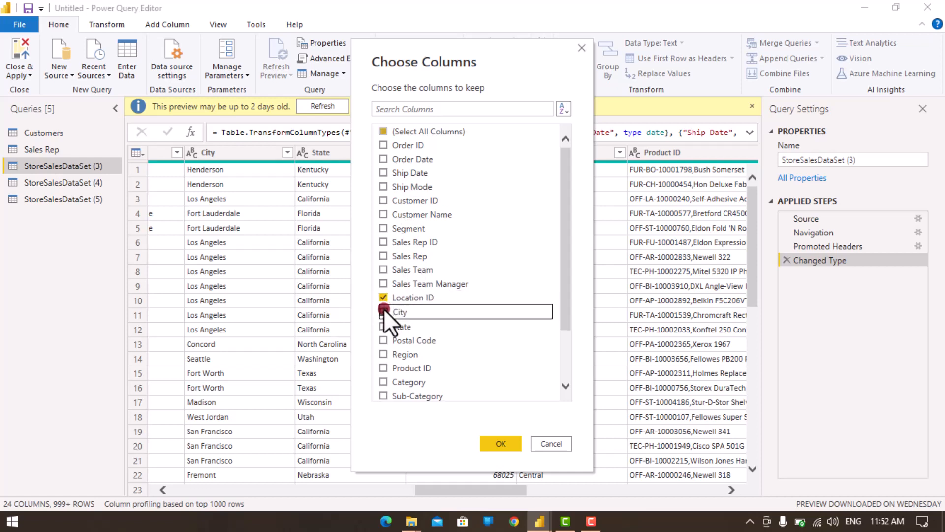
pyautogui.click(384, 327)
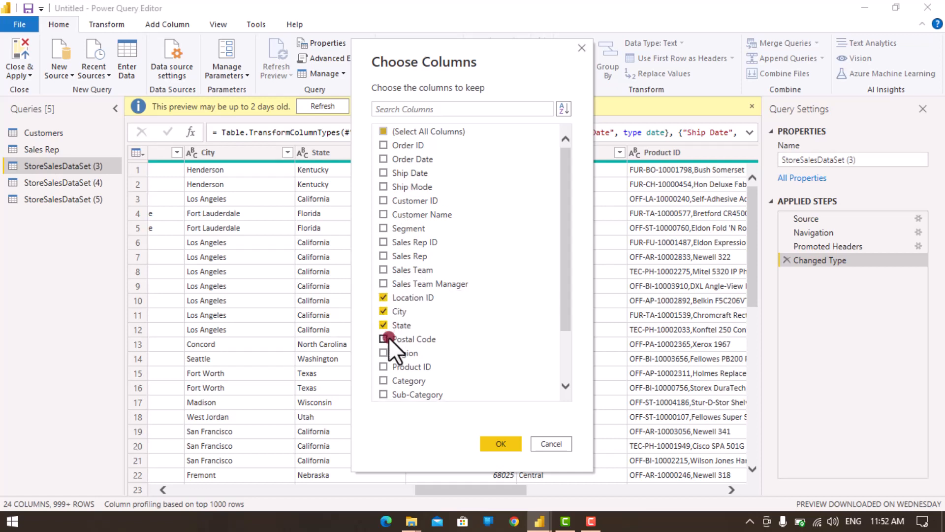
pyautogui.click(385, 339)
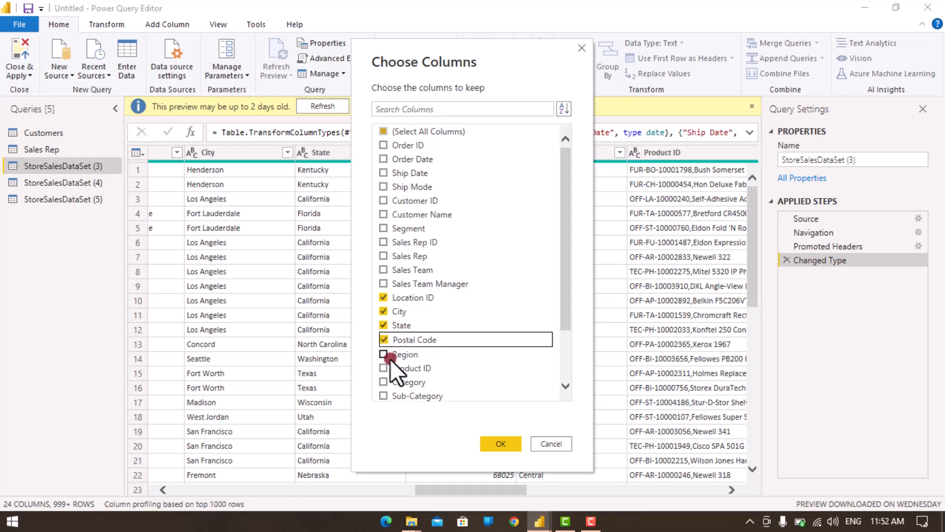
pyautogui.click(385, 355)
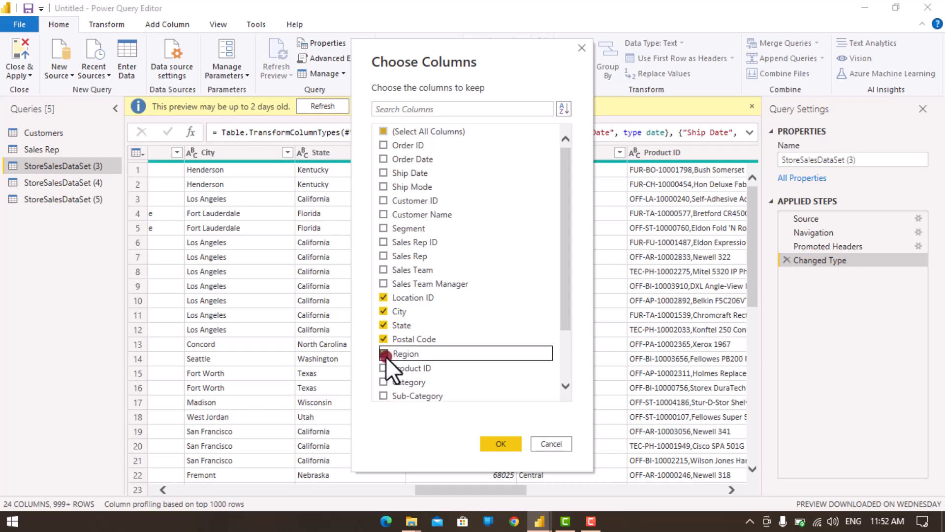
pyautogui.click(502, 444)
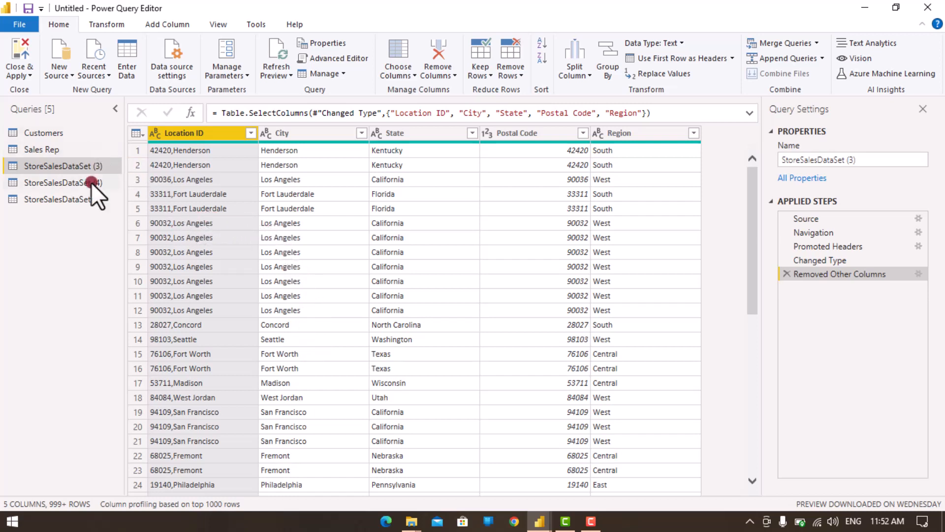
pyautogui.rightClick(81, 168)
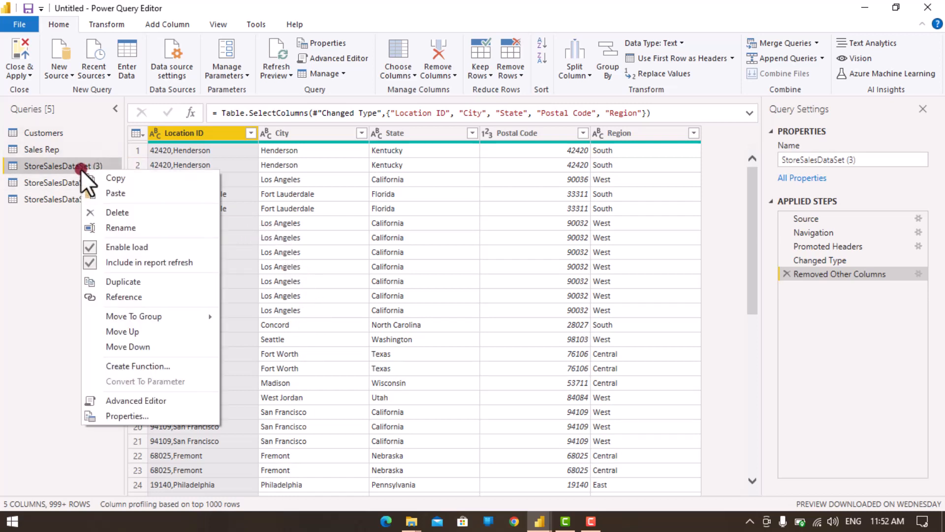
pyautogui.click(150, 227)
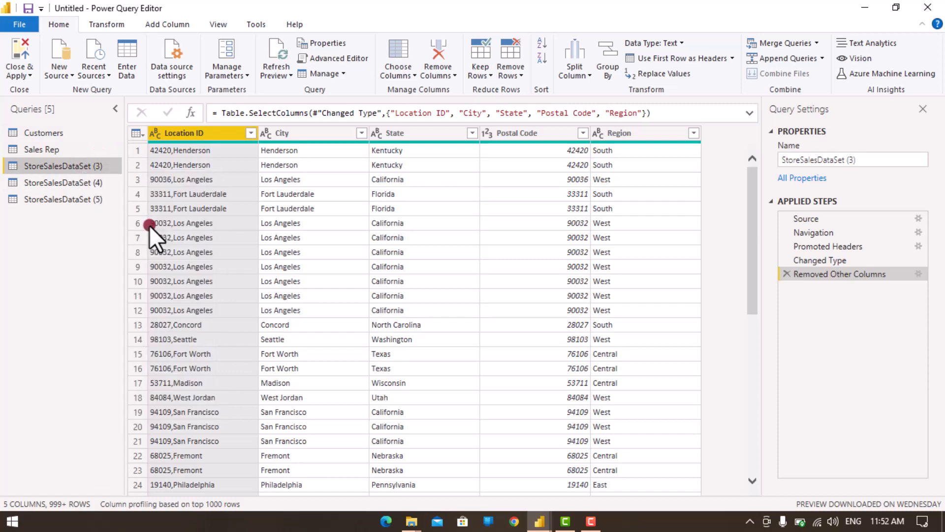
pyautogui.click(82, 166)
pyautogui.rightClick(83, 166)
pyautogui.click(125, 213)
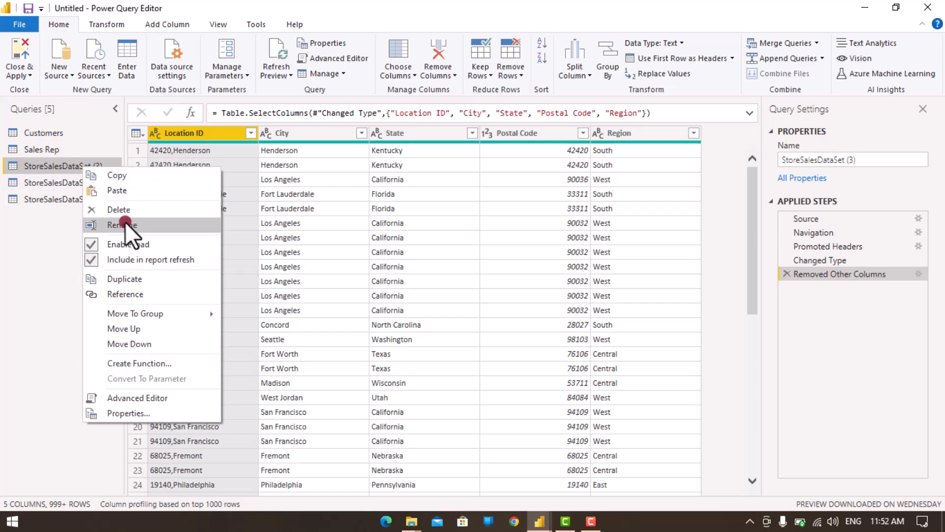
pyautogui.rightClick(93, 168)
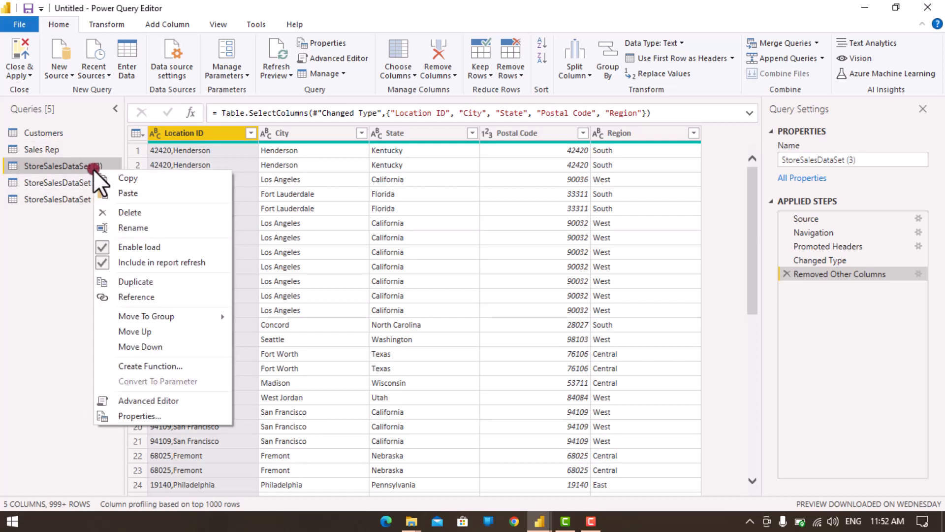
pyautogui.click(148, 231)
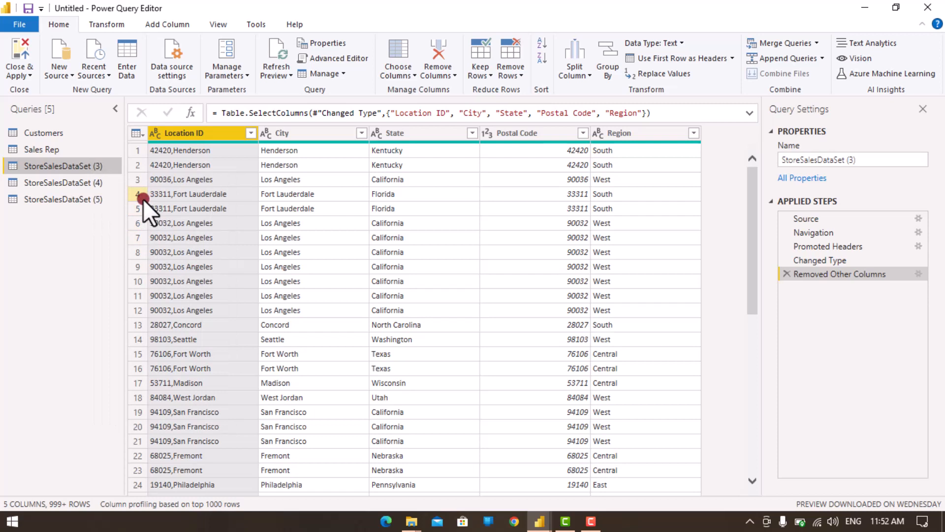
# Rename the StoreSalesDataSet (3) query as Location.
pyautogui.rightClick(86, 162)
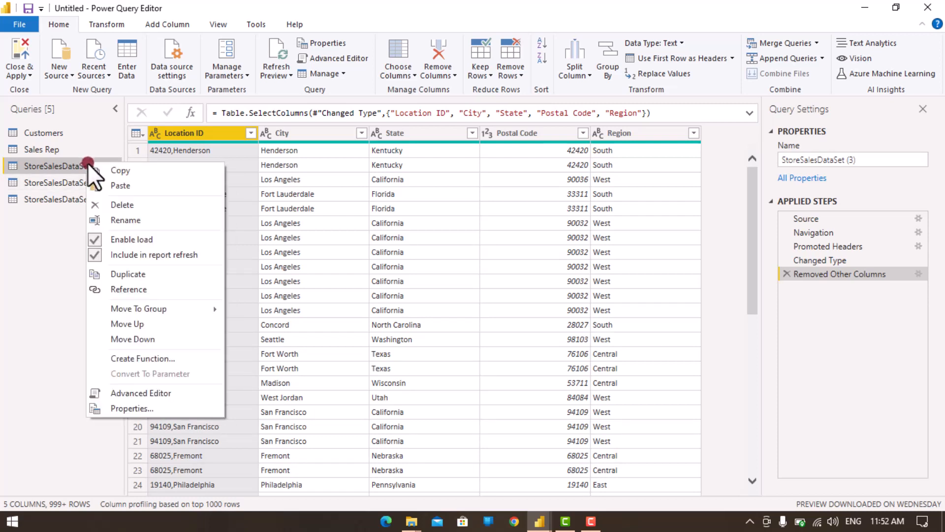
pyautogui.click(118, 220)
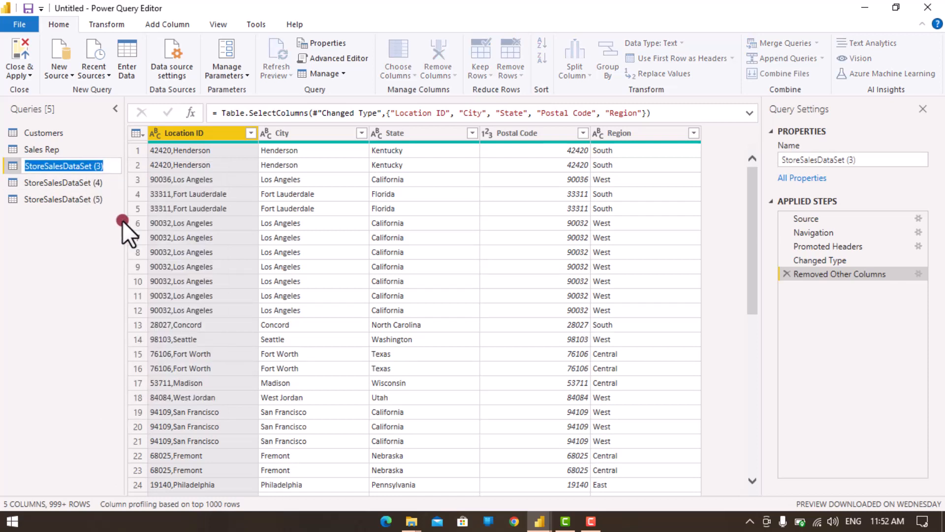
pyautogui.write('Lo')
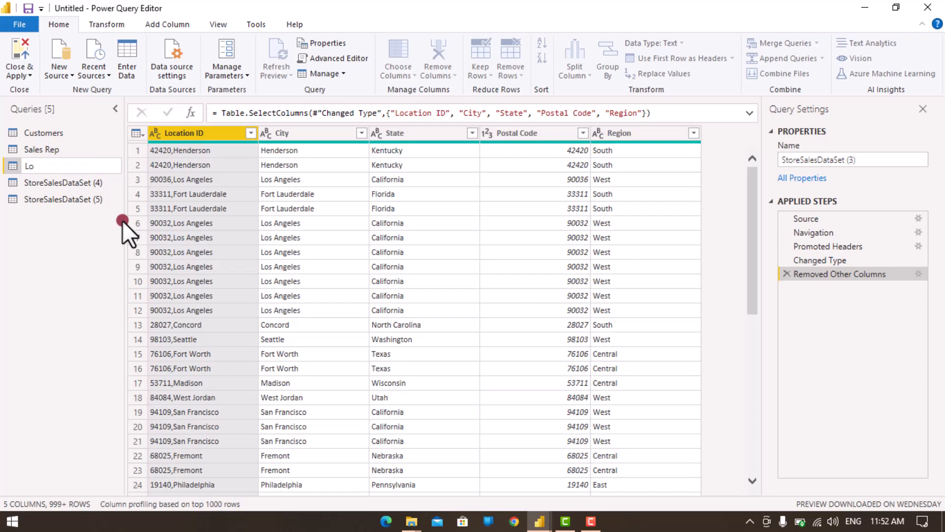
pyautogui.write('cation')
pyautogui.press('Return')
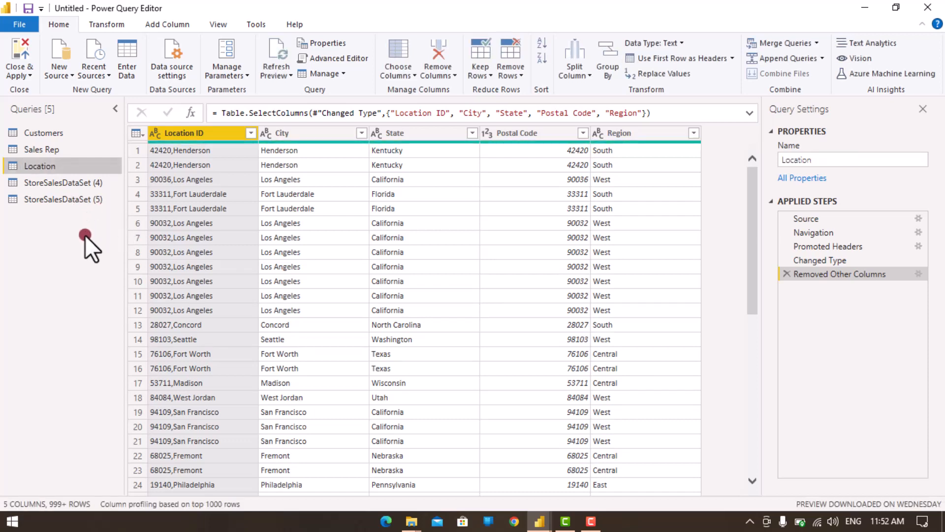